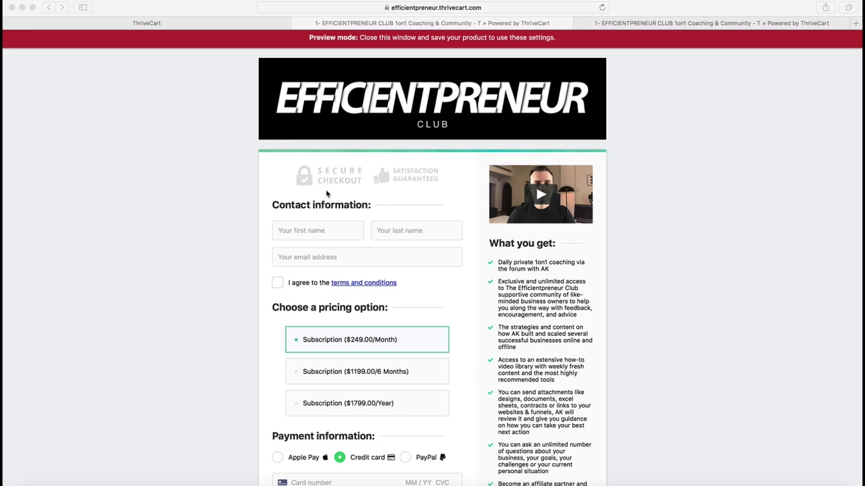
Scroll the checkout preview and try the empty coupon code field
scroll(270, 237, "down", 6)
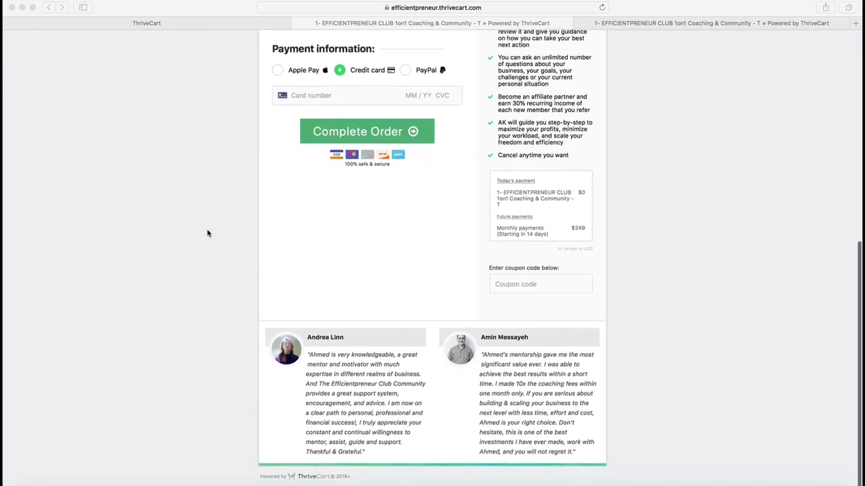
scroll(208, 234, "up", 10)
scroll(209, 223, "down", 3)
scroll(189, 220, "down", 5)
scroll(175, 209, "up", 5)
scroll(170, 193, "up", 2)
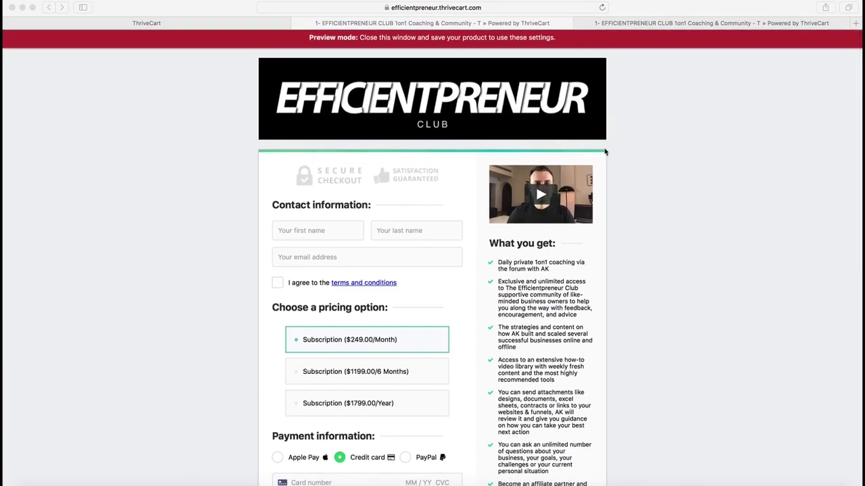
scroll(598, 154, "down", 10)
scroll(595, 154, "up", 1)
scroll(592, 155, "up", 10)
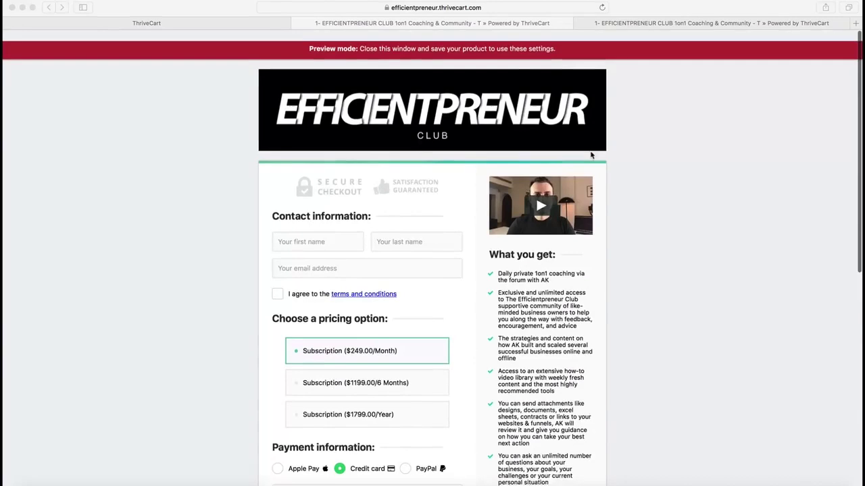
scroll(591, 156, "down", 5)
scroll(591, 155, "down", 3)
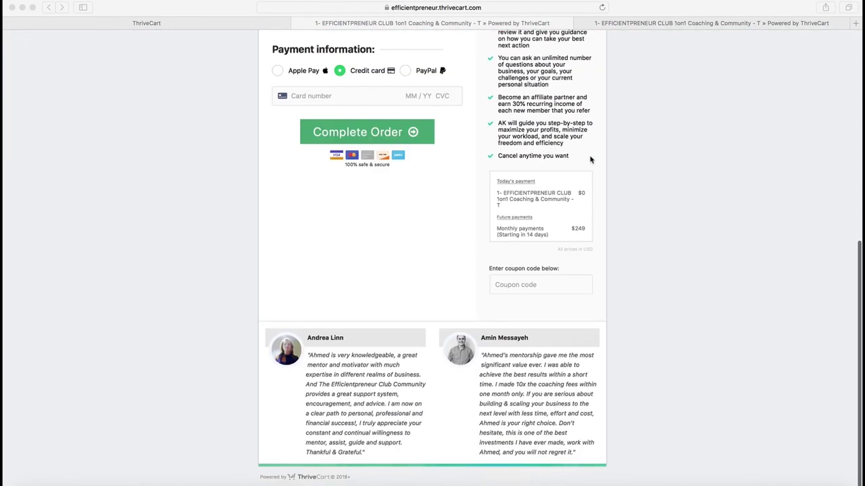
left_click(513, 287)
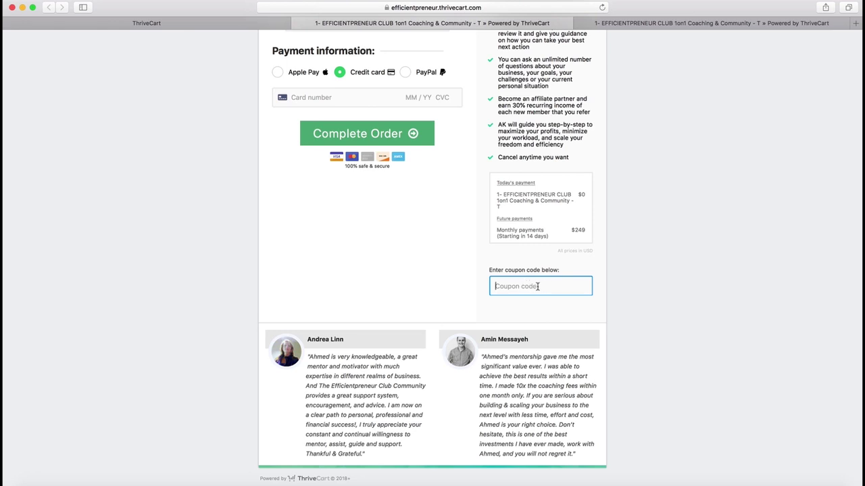
left_click(453, 279)
left_click(500, 286)
Review the $0-today, $249-monthly order summary by scrolling the preview
scroll(600, 218, "up", 3)
scroll(600, 214, "up", 2)
scroll(601, 215, "down", 5)
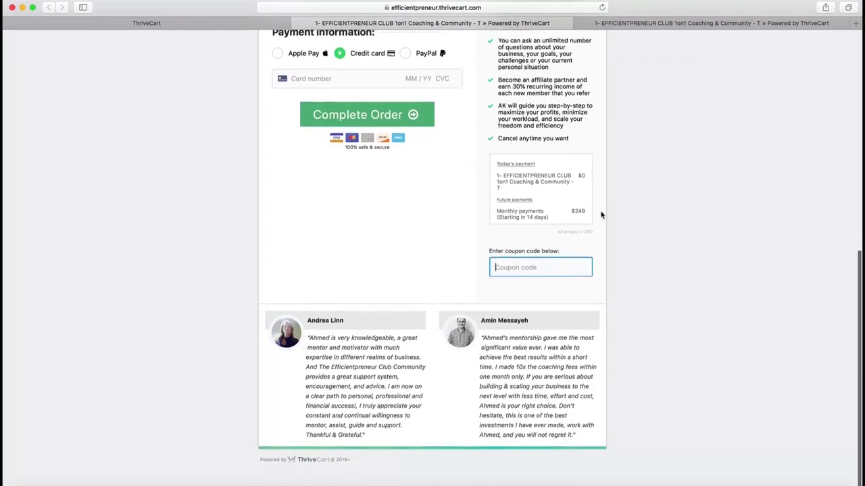
scroll(600, 215, "up", 5)
scroll(600, 214, "down", 5)
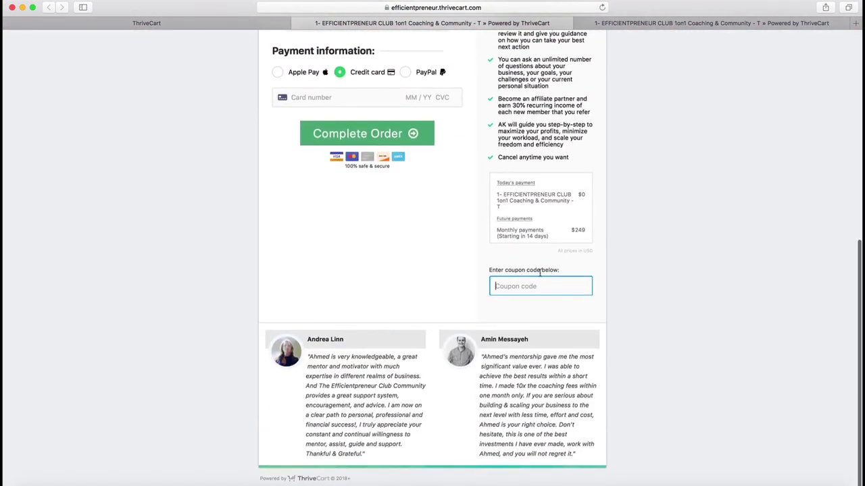
scroll(556, 293, "up", 2)
scroll(556, 293, "up", 4)
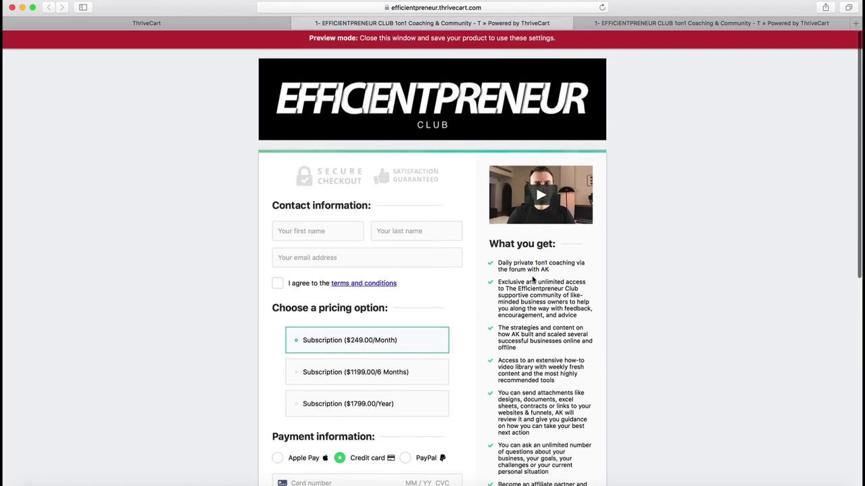
scroll(533, 277, "down", 7)
scroll(532, 276, "up", 1)
scroll(533, 276, "up", 5)
scroll(421, 106, "down", 5)
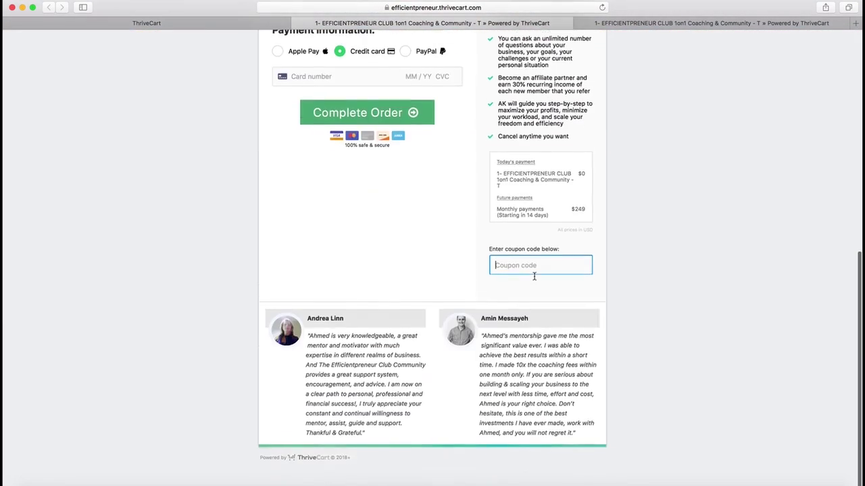
scroll(300, 203, "up", 6)
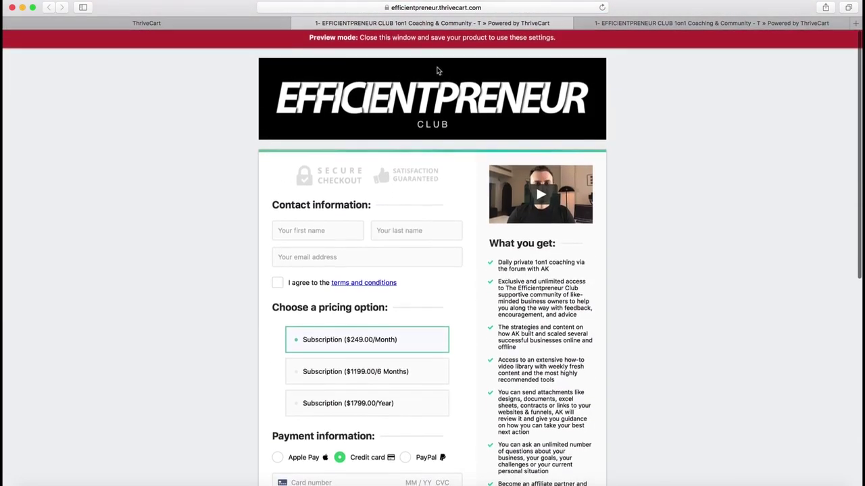
scroll(539, 94, "down", 6)
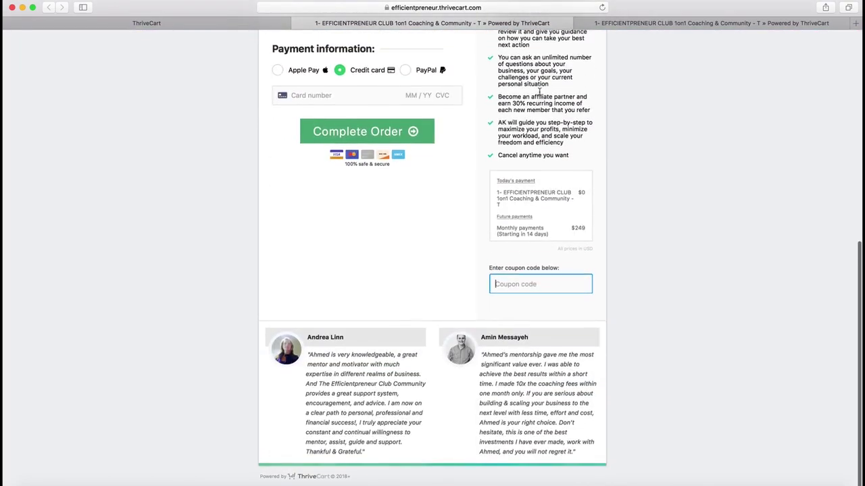
In the cart editor, tick 'hide the coupon field on your cart' and save
left_click(224, 25)
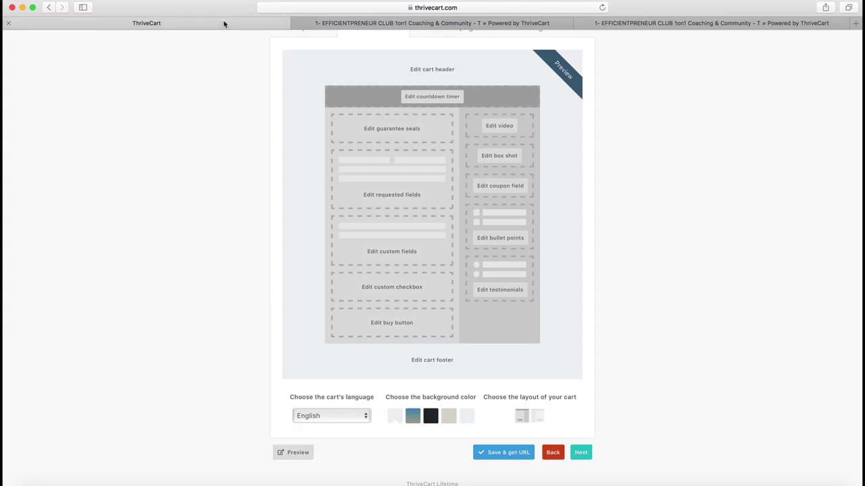
scroll(306, 141, "up", 3)
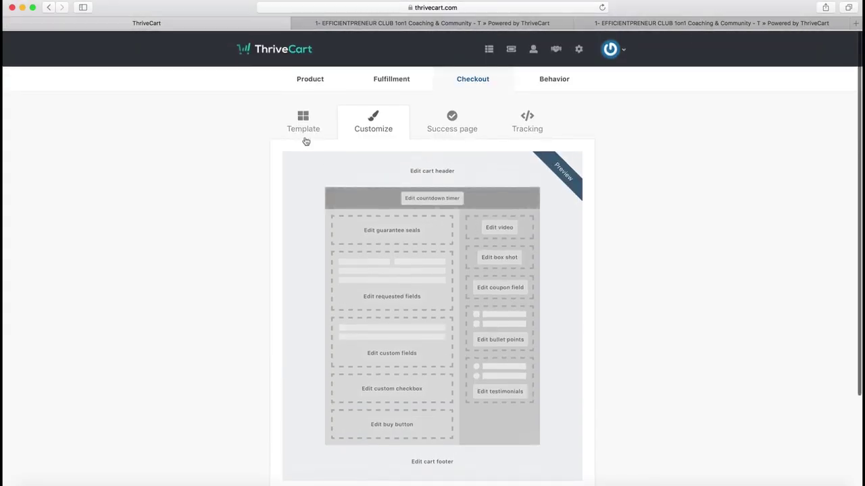
scroll(305, 141, "down", 3)
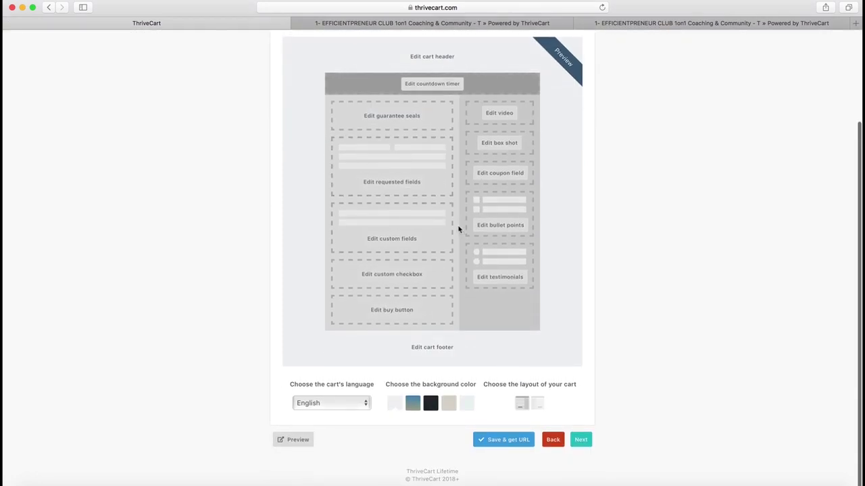
left_click(486, 175)
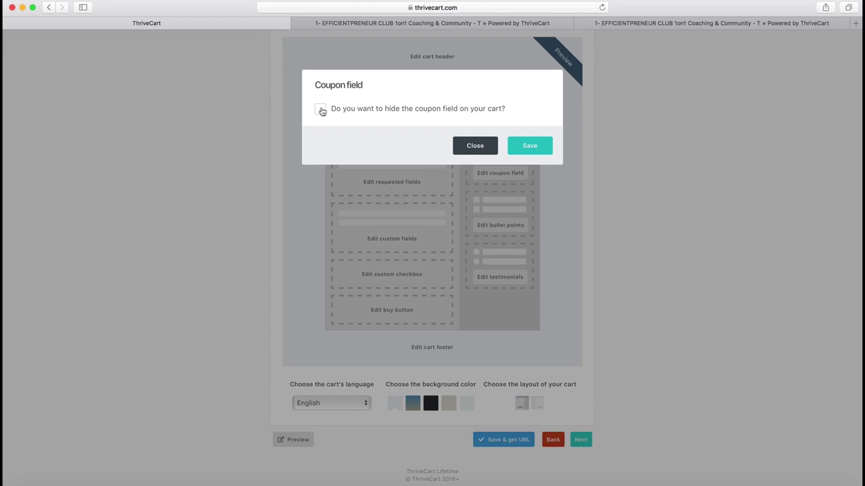
left_click(322, 110)
left_click(523, 209)
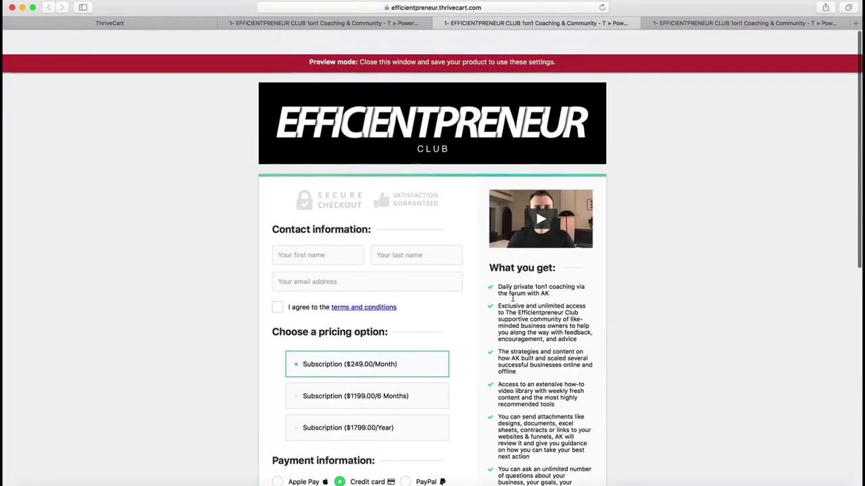
Compare the new preview with the older one that still shows the coupon field
scroll(508, 142, "down", 5)
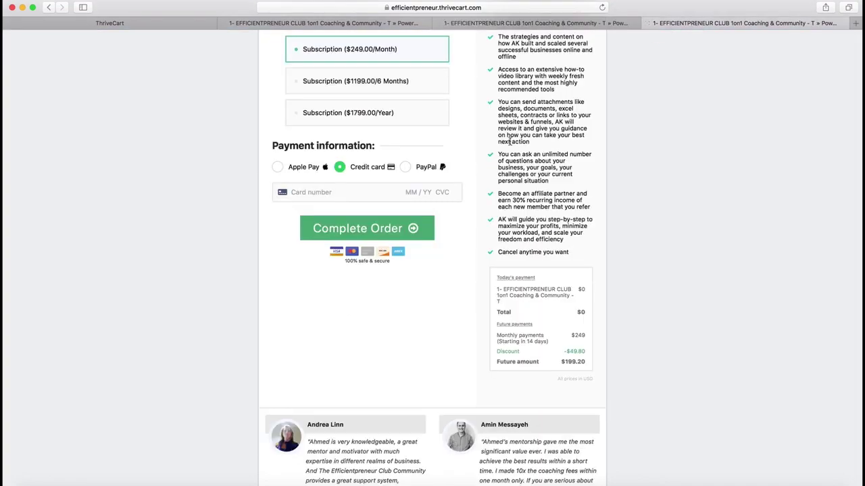
key("ctrl+shift+Tab")
scroll(424, 113, "down", 10)
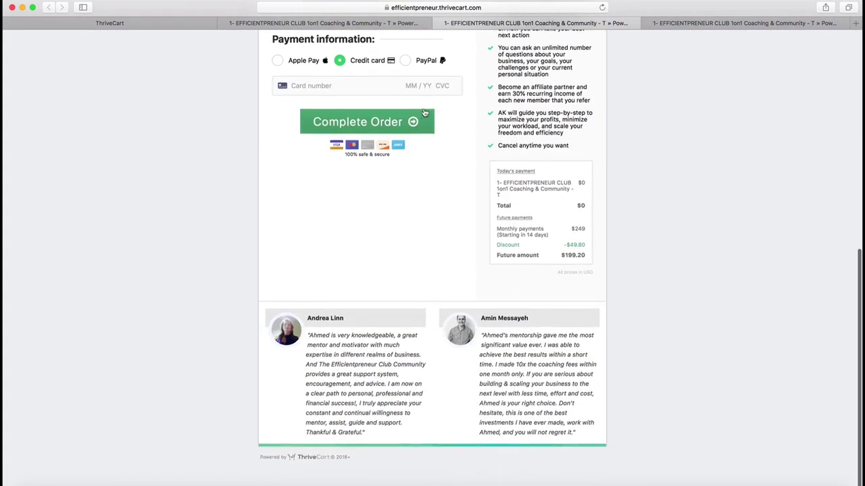
left_click(363, 24)
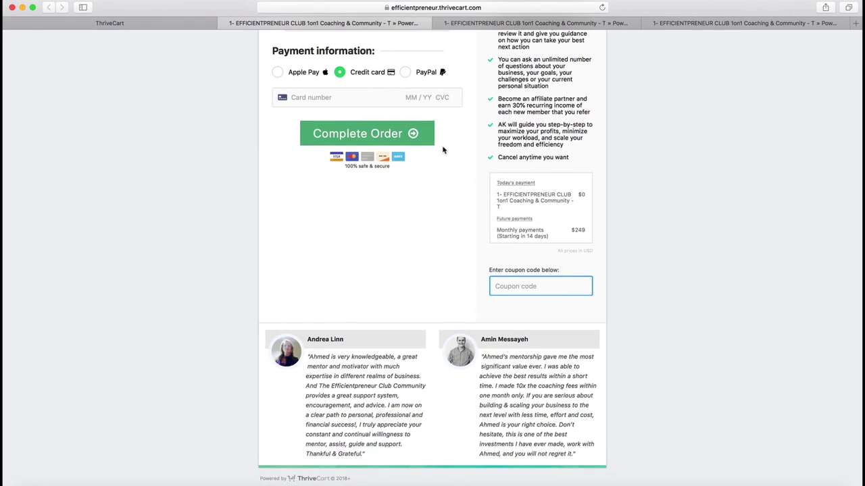
scroll(459, 162, "up", 1)
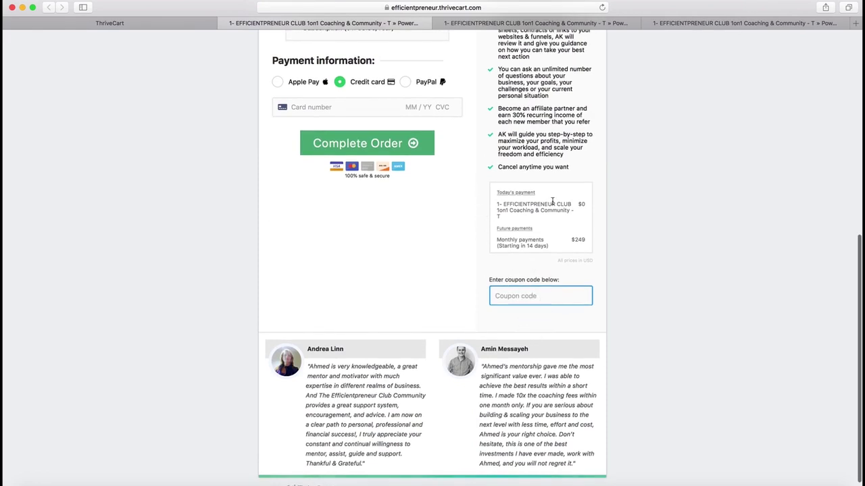
left_click(544, 24)
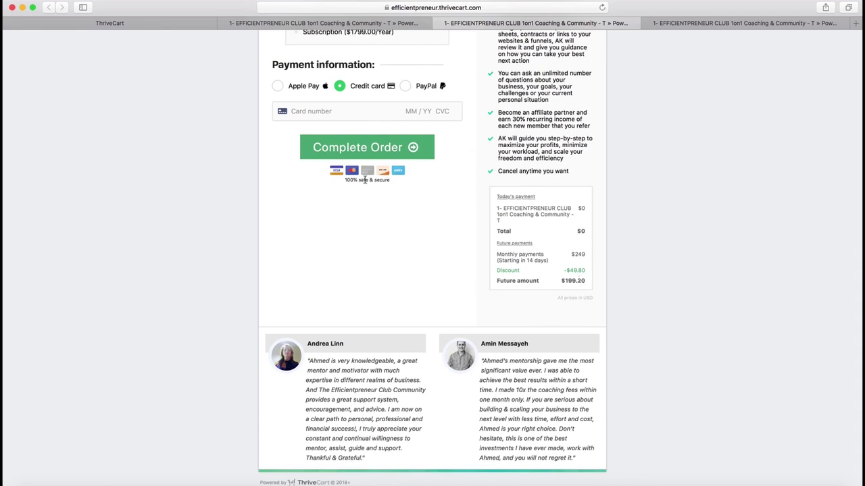
Review the preview with the $49.80 discount and $199.20 future payments
scroll(327, 179, "up", 3)
scroll(308, 142, "up", 7)
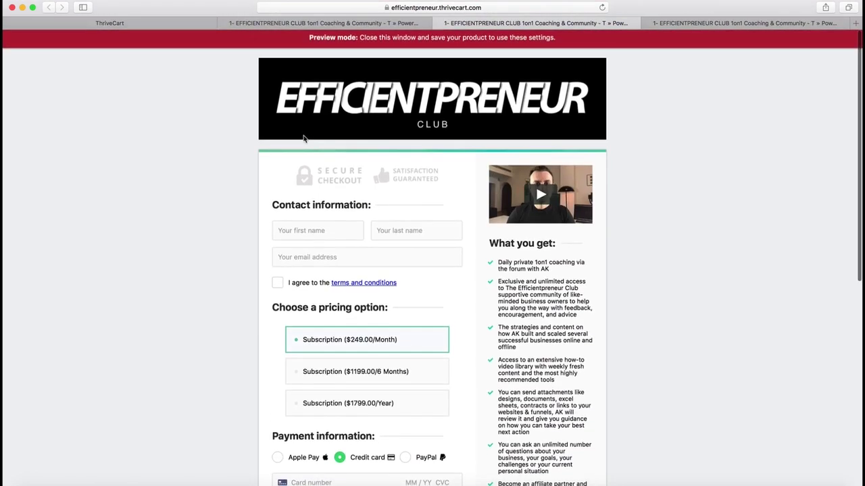
scroll(302, 141, "down", 2)
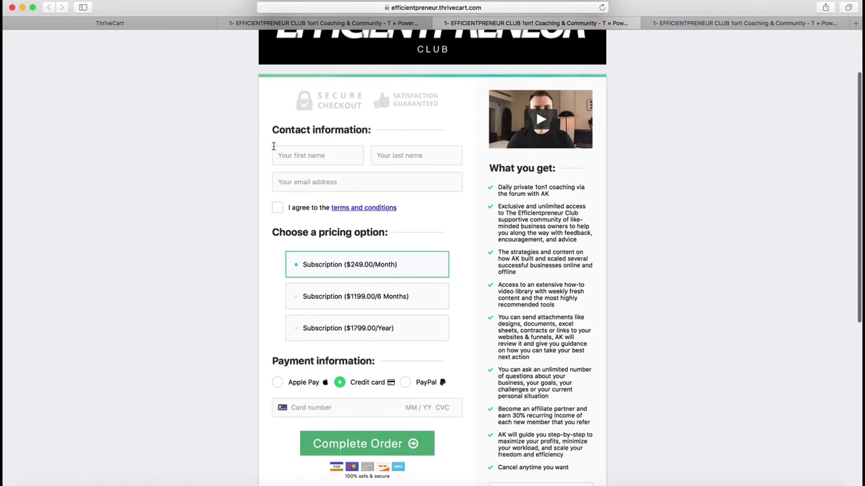
scroll(272, 150, "down", 5)
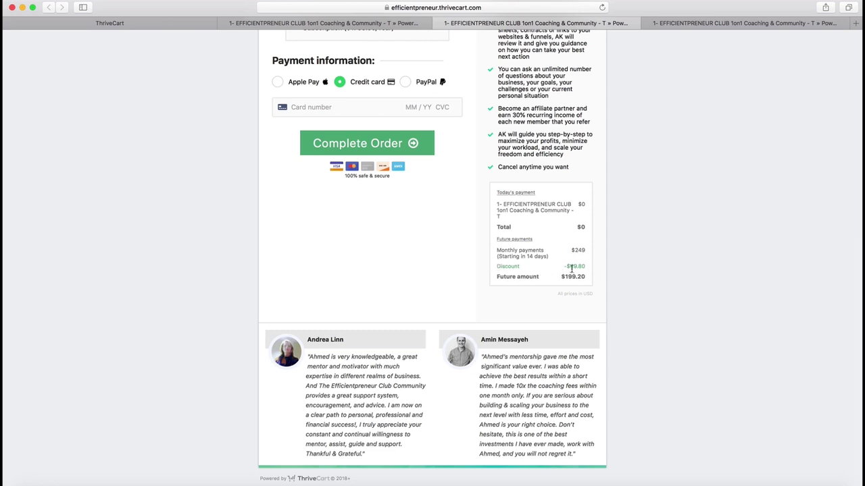
scroll(534, 203, "down", 2)
scroll(329, 213, "up", 10)
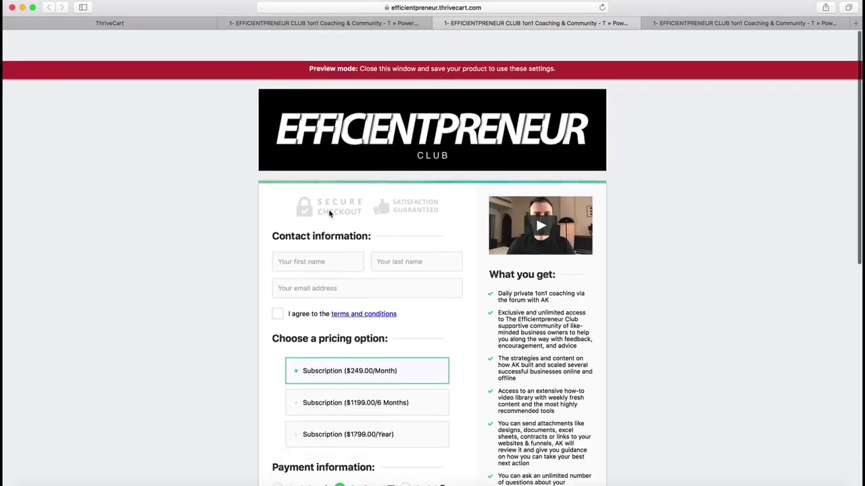
scroll(330, 214, "down", 10)
scroll(329, 214, "up", 3)
scroll(330, 214, "up", 7)
scroll(330, 213, "down", 10)
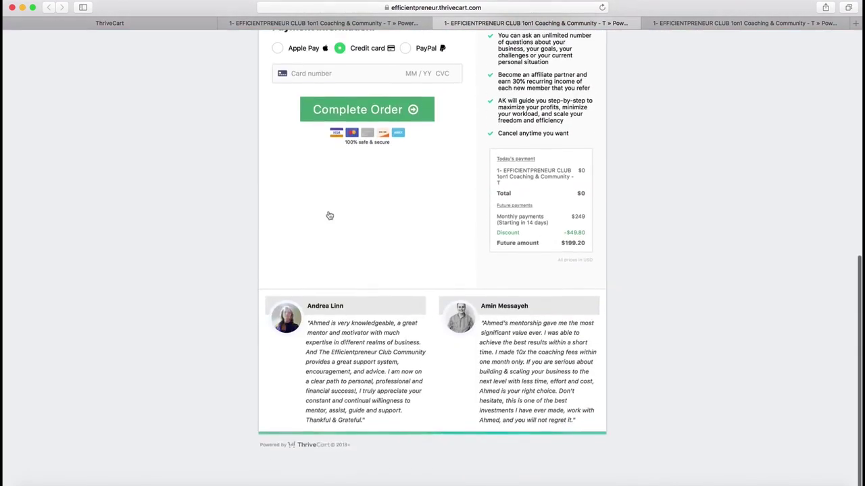
scroll(329, 215, "up", 10)
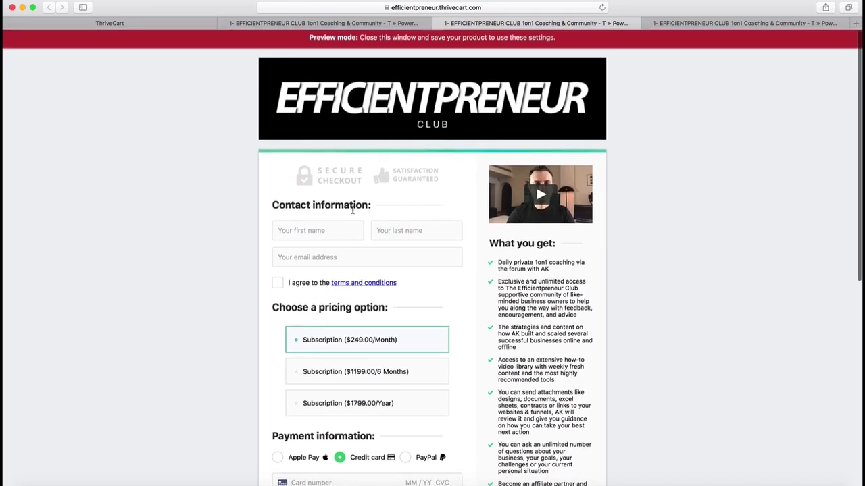
scroll(406, 217, "down", 10)
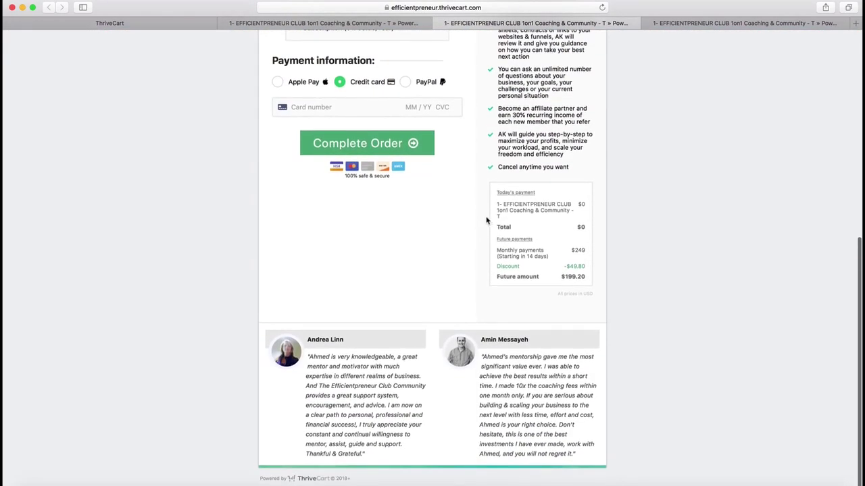